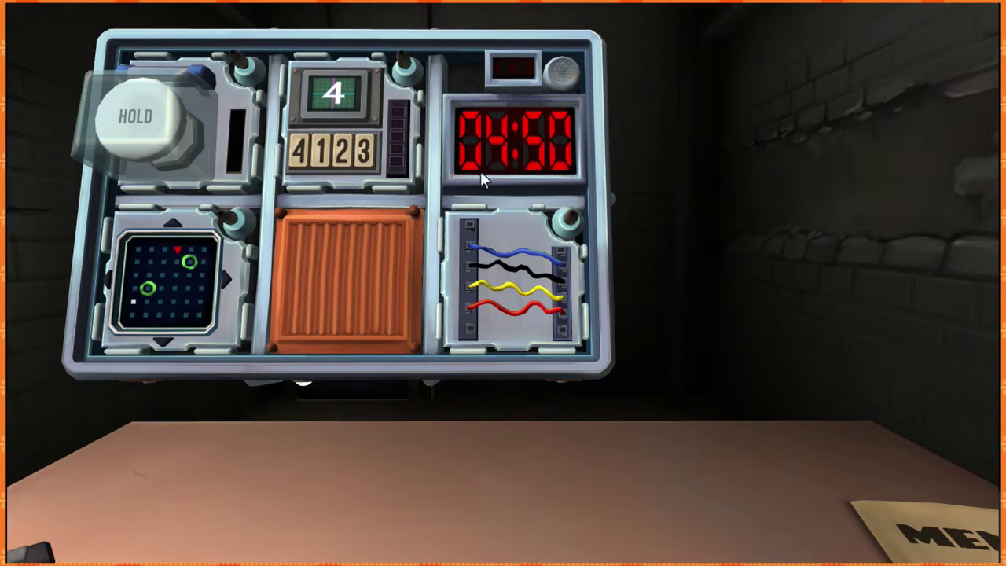
- Cut the top blue wire to solve the wires module, then return to the full bomb face
left_click(532, 288)
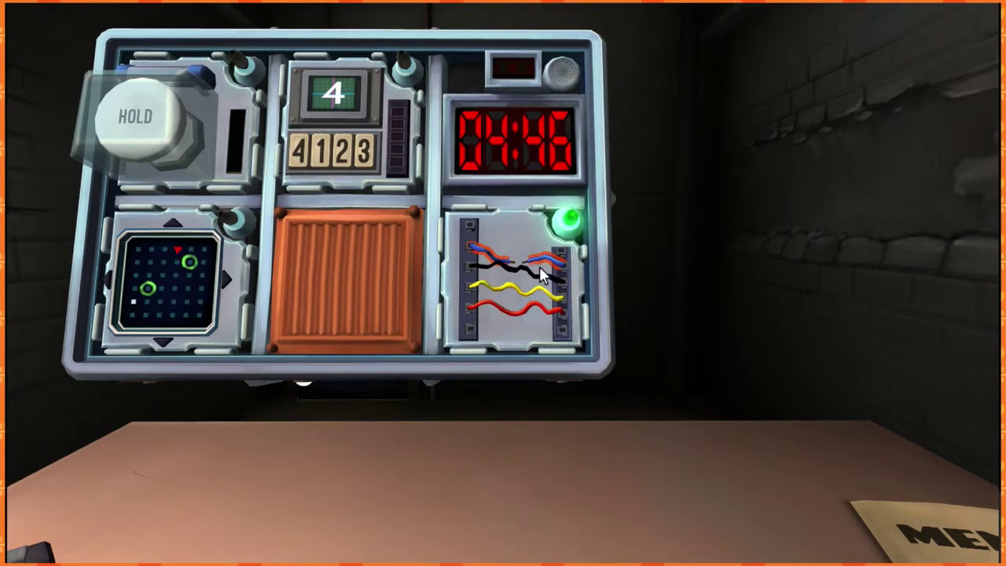
right_click(345, 146)
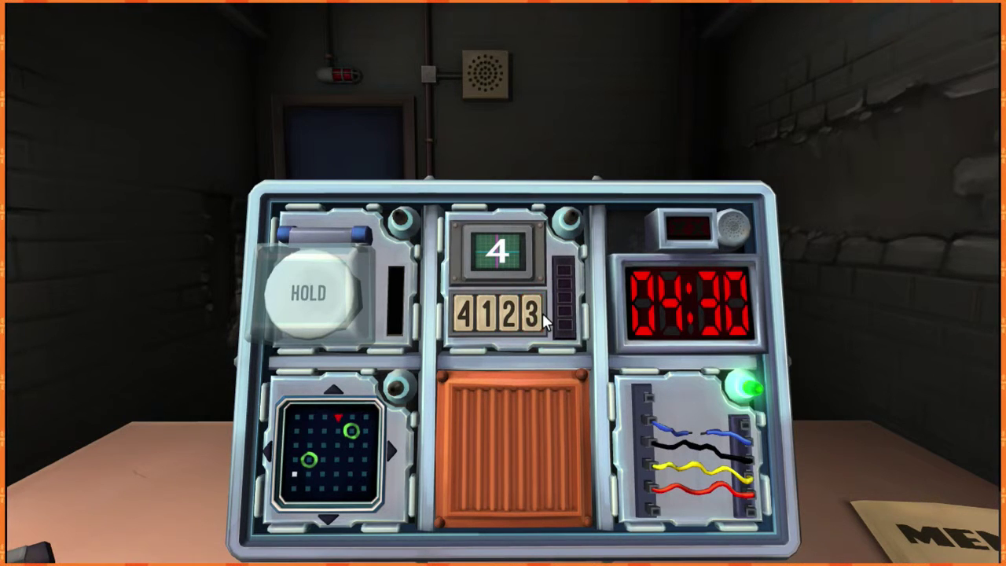
- Answer all five memory stages to solve the module, then back out of the close-up
left_click(535, 314)
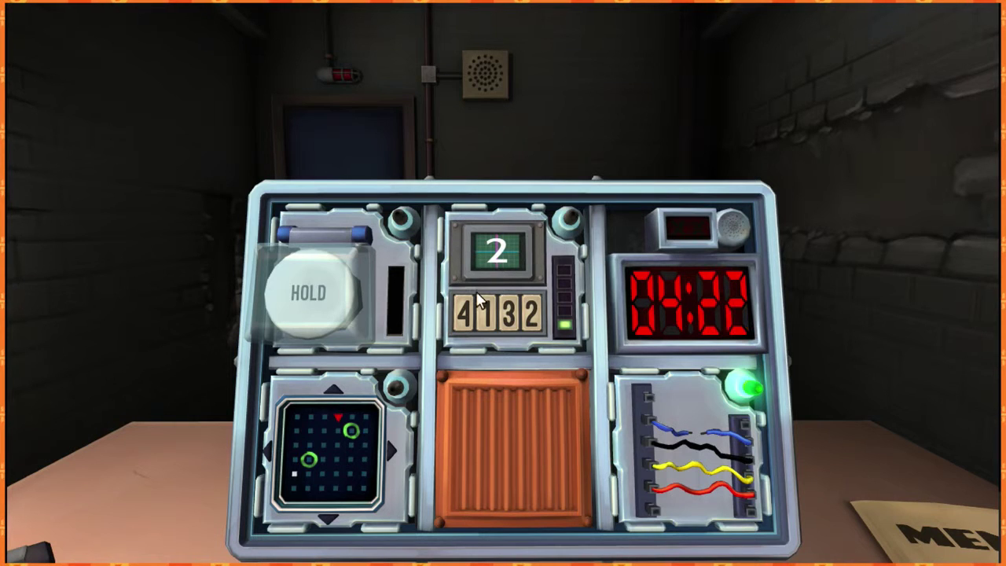
left_click(534, 315)
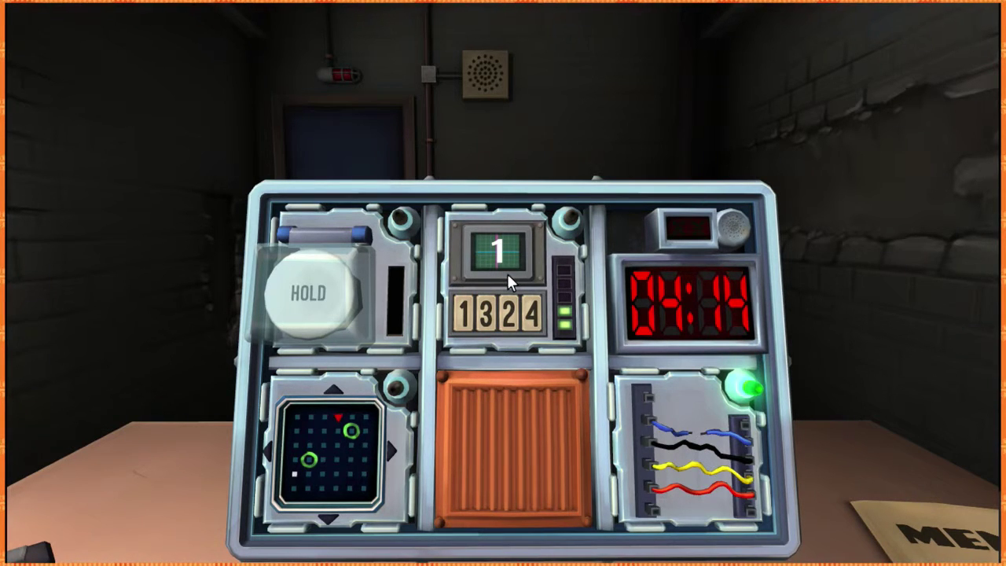
left_click(513, 319)
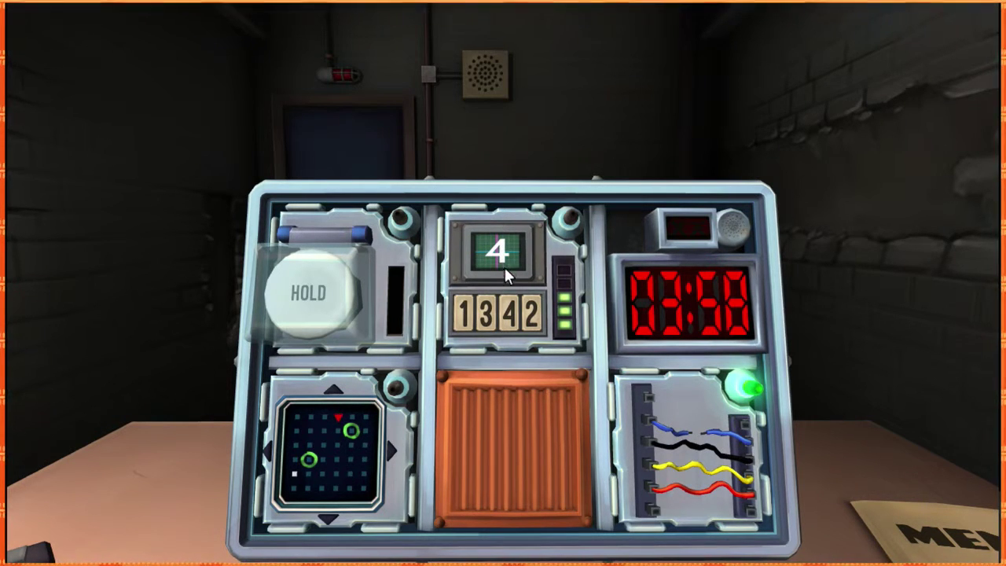
left_click(532, 316)
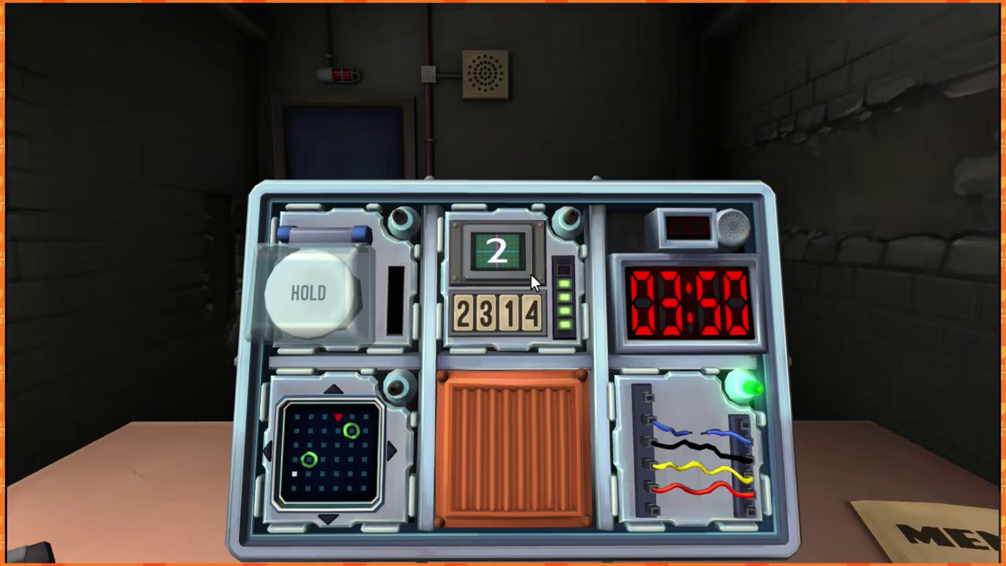
left_click(468, 315)
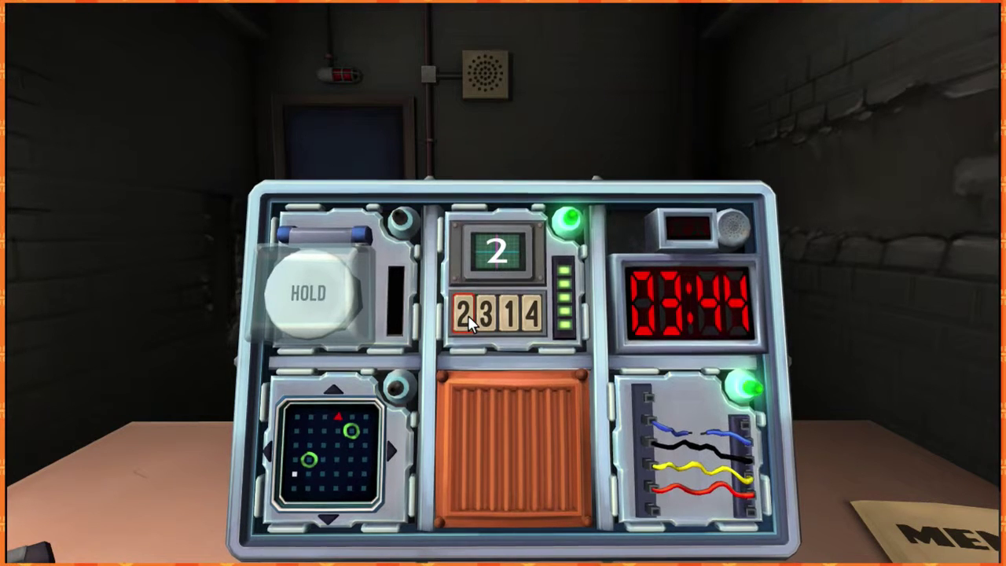
right_click(288, 470)
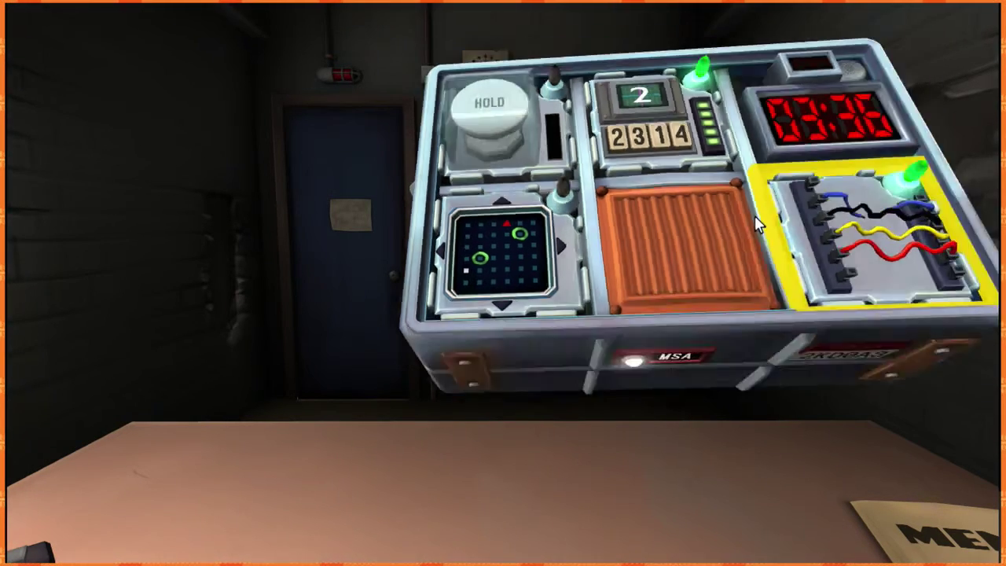
mouse_move(880, 252)
left_mouse_down()
mouse_move(562, 277)
mouse_move(231, 451)
left_mouse_up()
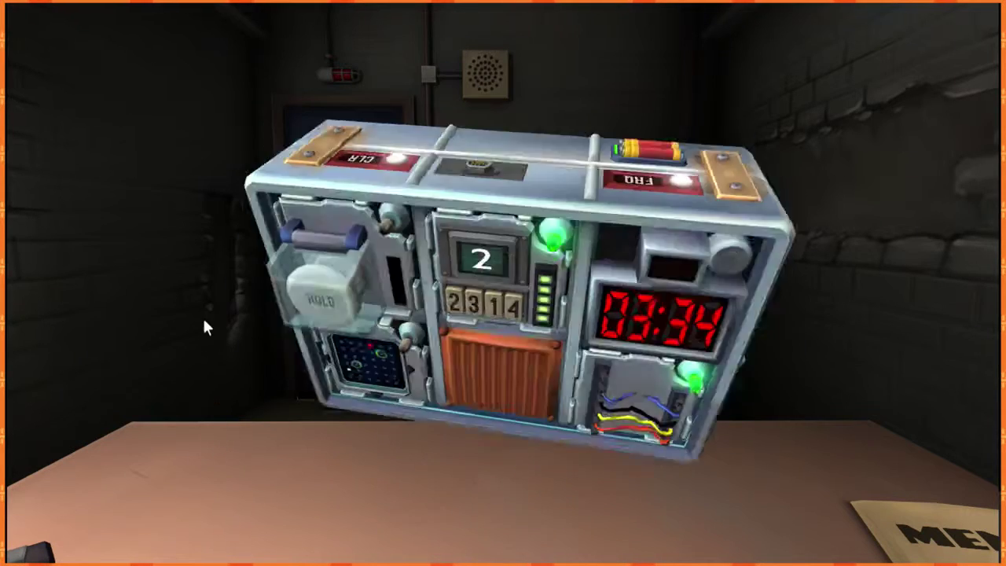
left_click(325, 334)
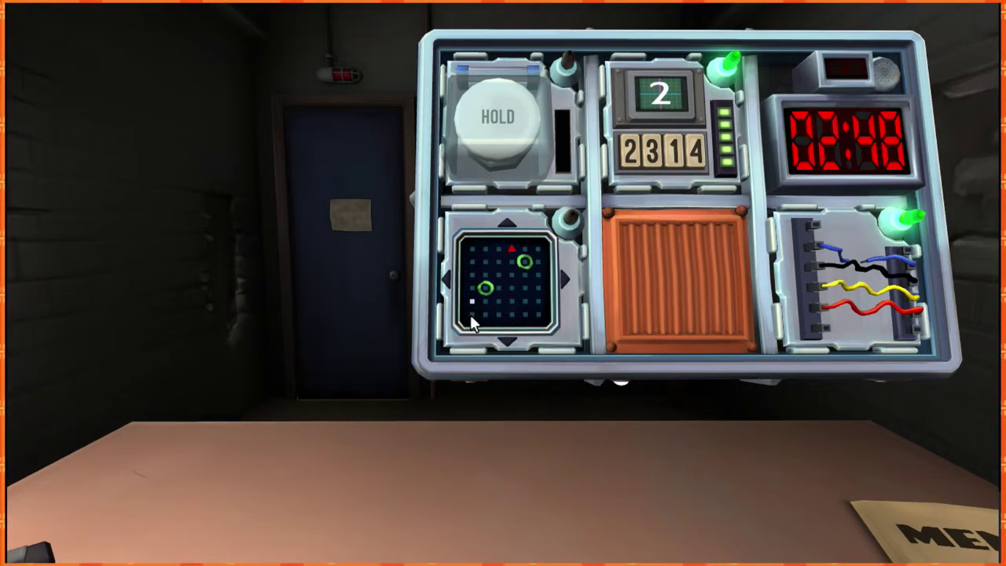
- Move the maze square up, right, down, right, up and down, hitting walls for strikes
left_click(504, 222)
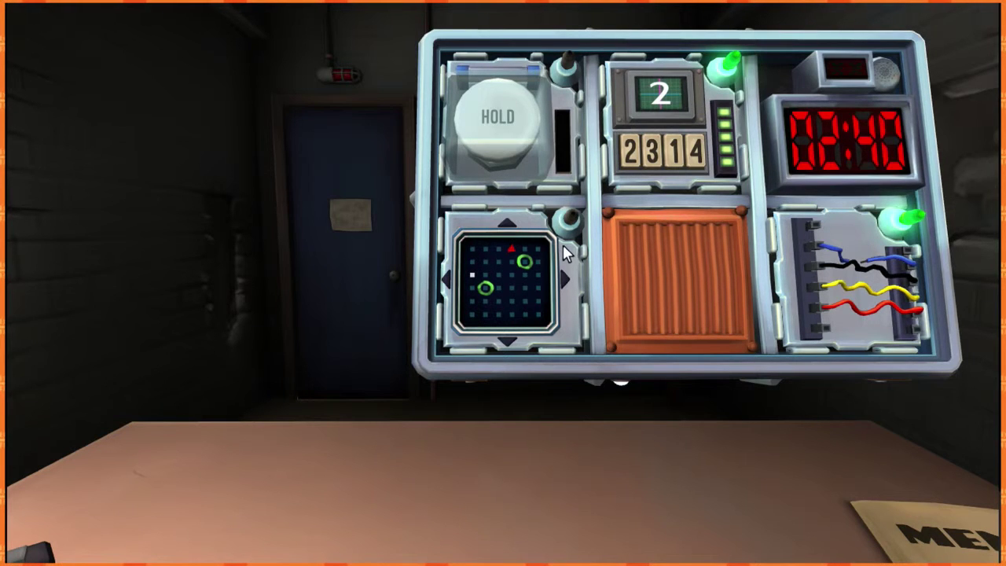
left_click(567, 275)
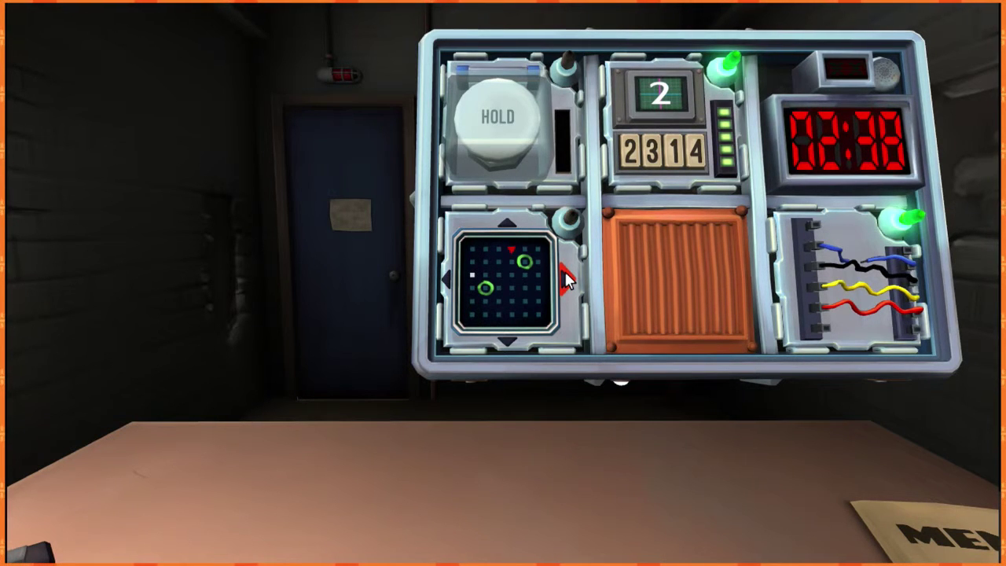
left_click(567, 275)
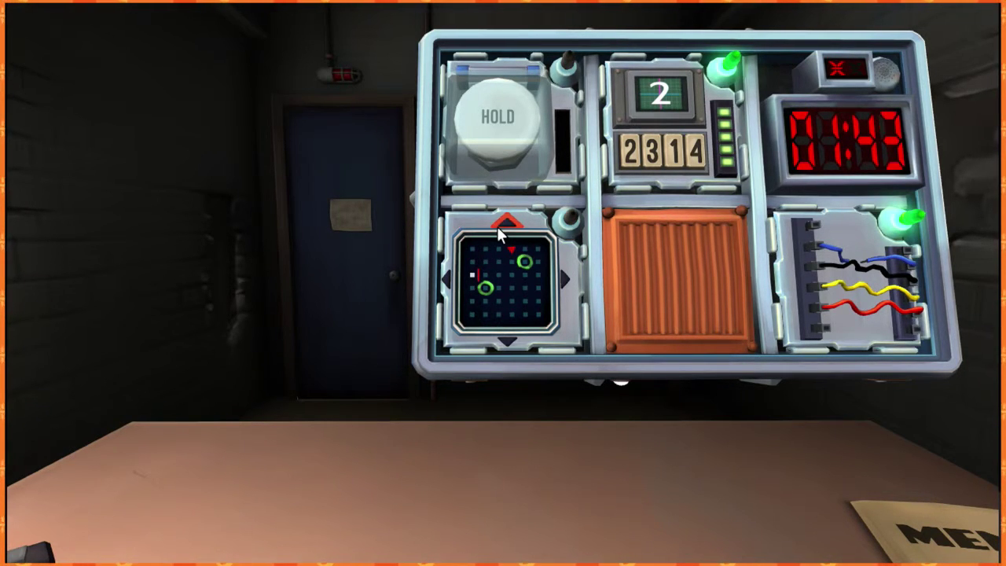
left_click(507, 339)
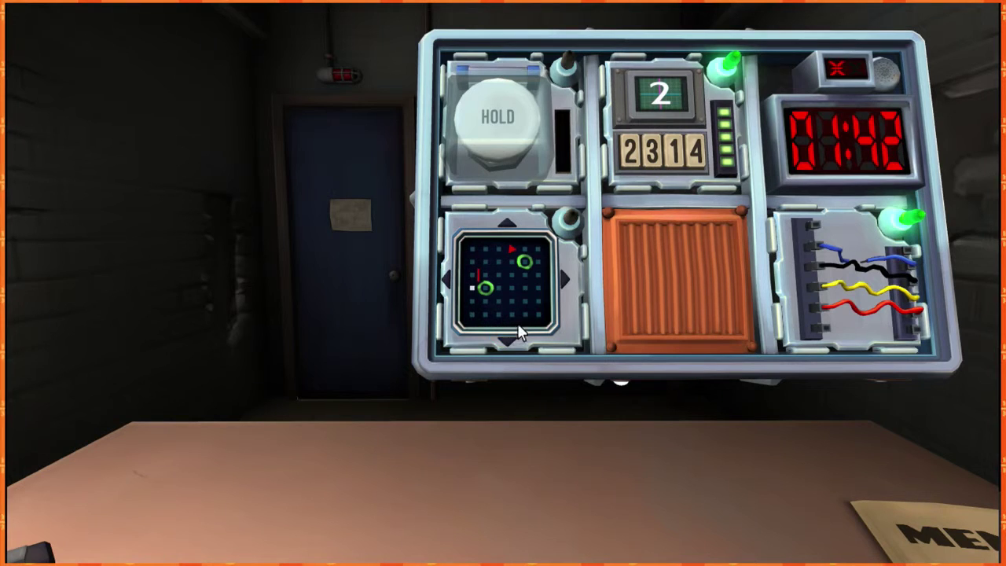
left_click(562, 280)
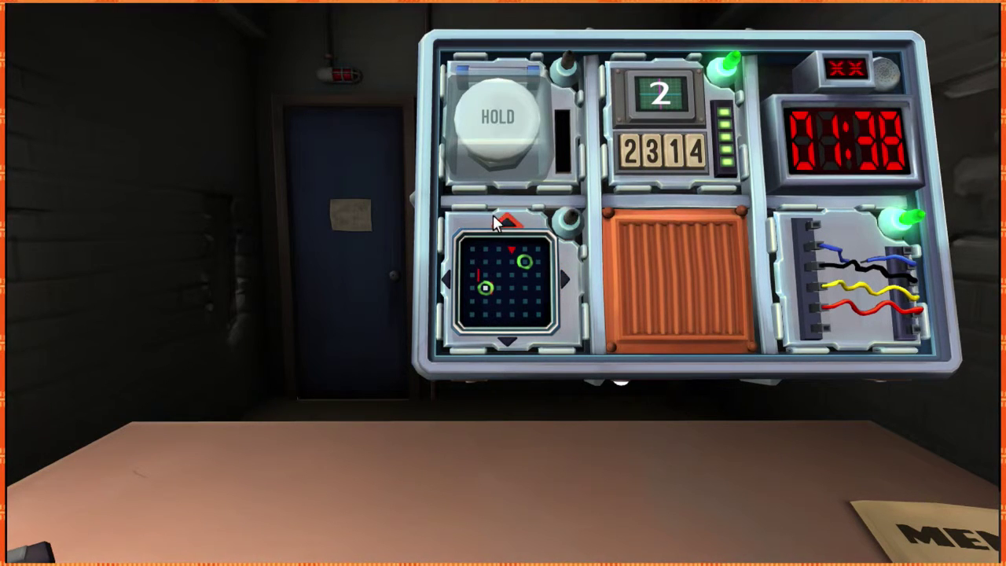
left_click(503, 225)
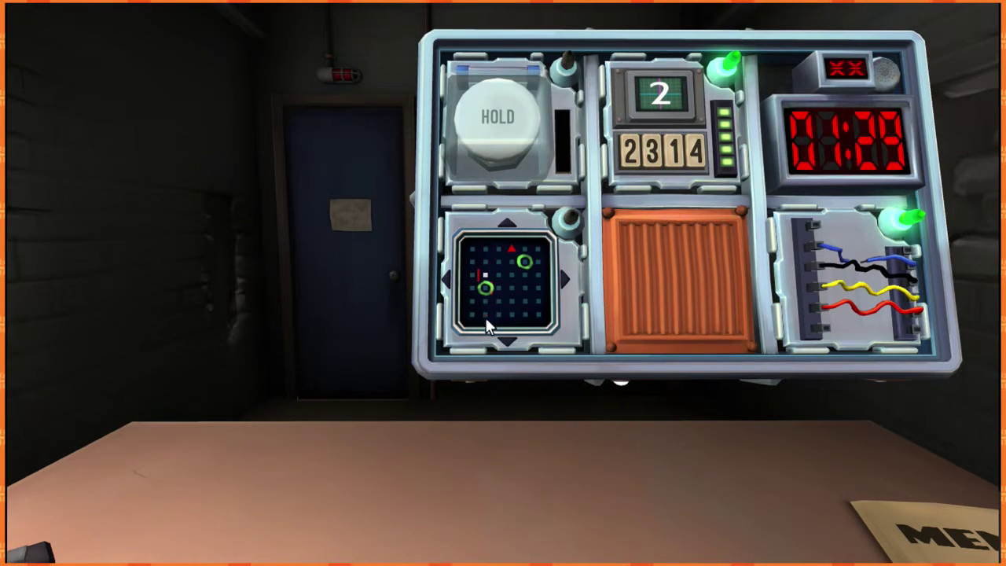
left_click(510, 346)
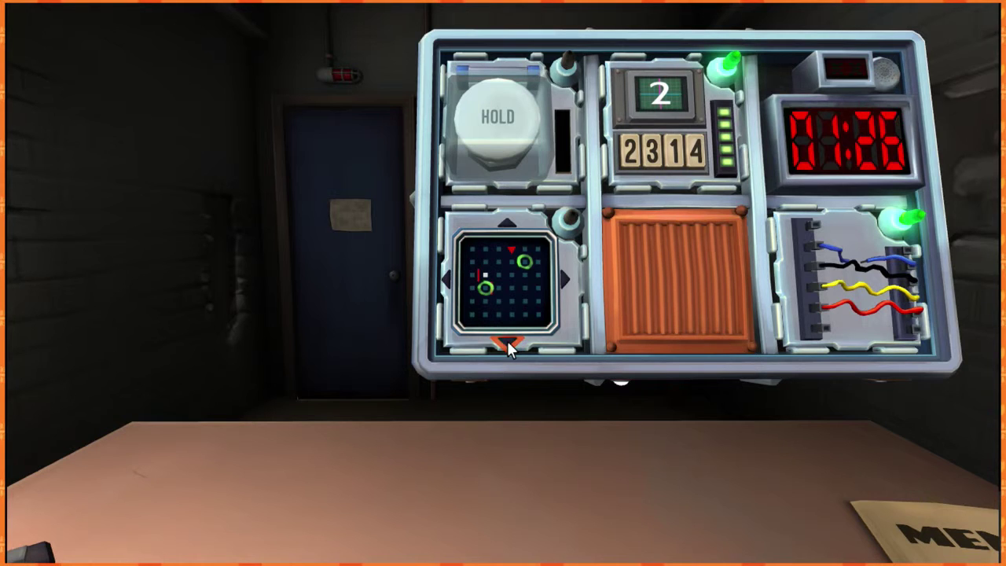
left_click(509, 346)
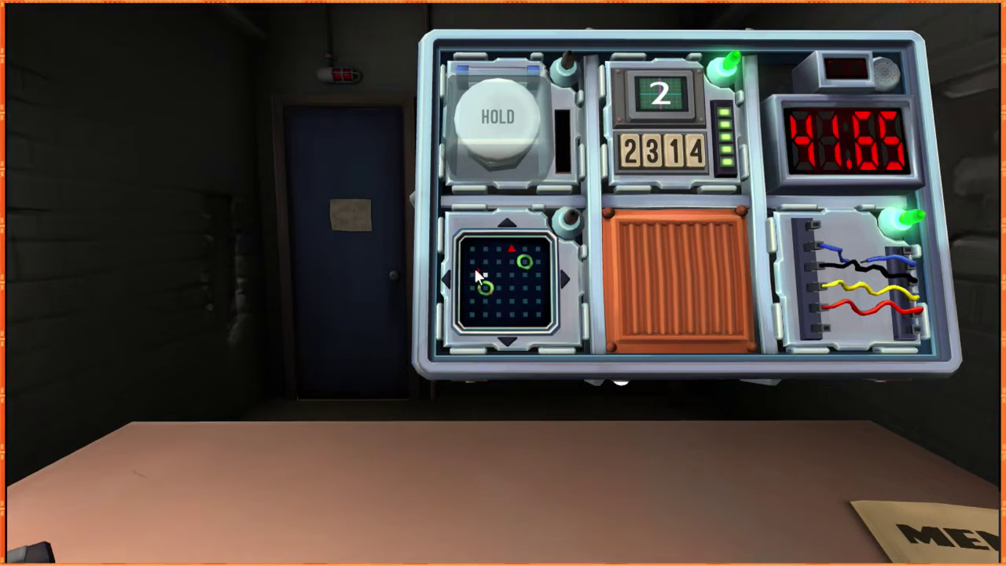
- Run the maze square into another wall, exploding the bomb at 13 seconds left
left_click(446, 279)
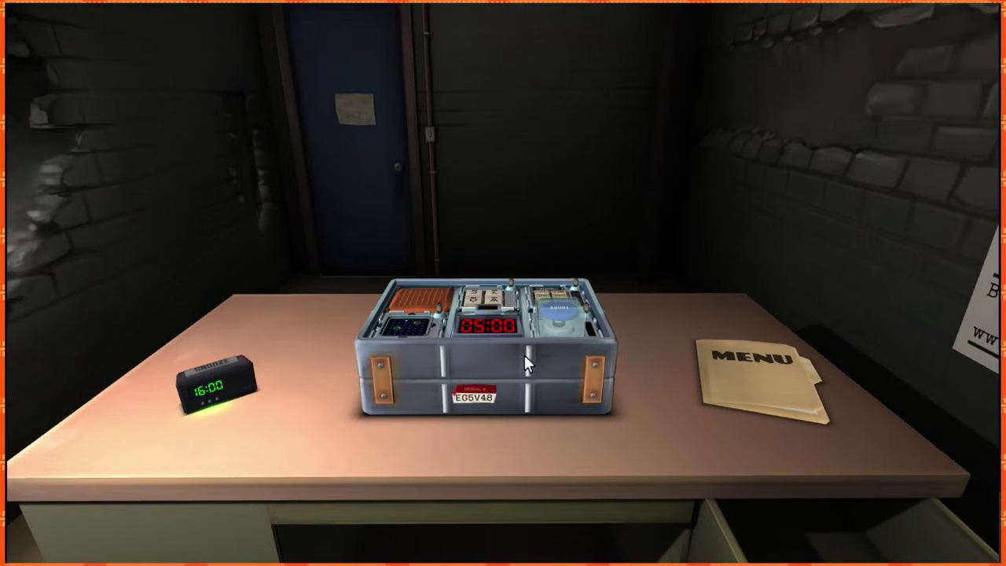
- Pick up the new bomb, zoom on the symbol keypad, rotate to inspect its side, then return to front
left_click(525, 354)
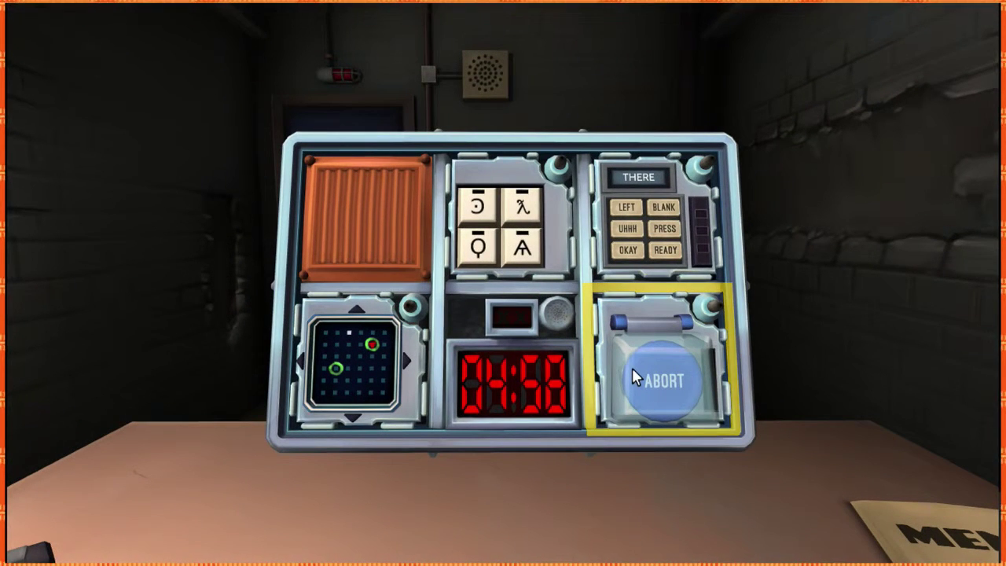
left_click(503, 216)
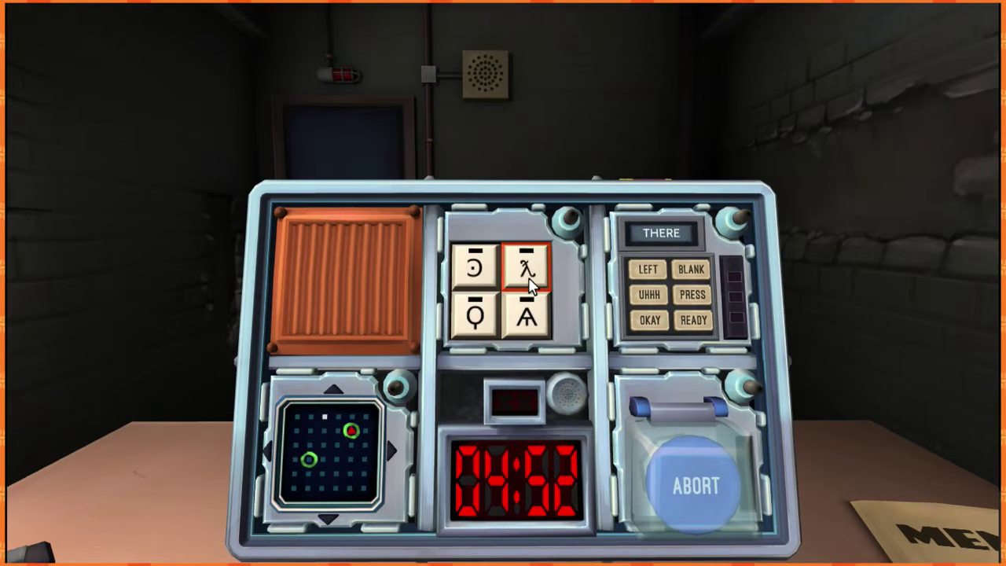
mouse_move(528, 283)
left_mouse_down()
mouse_move(351, 295)
mouse_move(527, 311)
left_mouse_up()
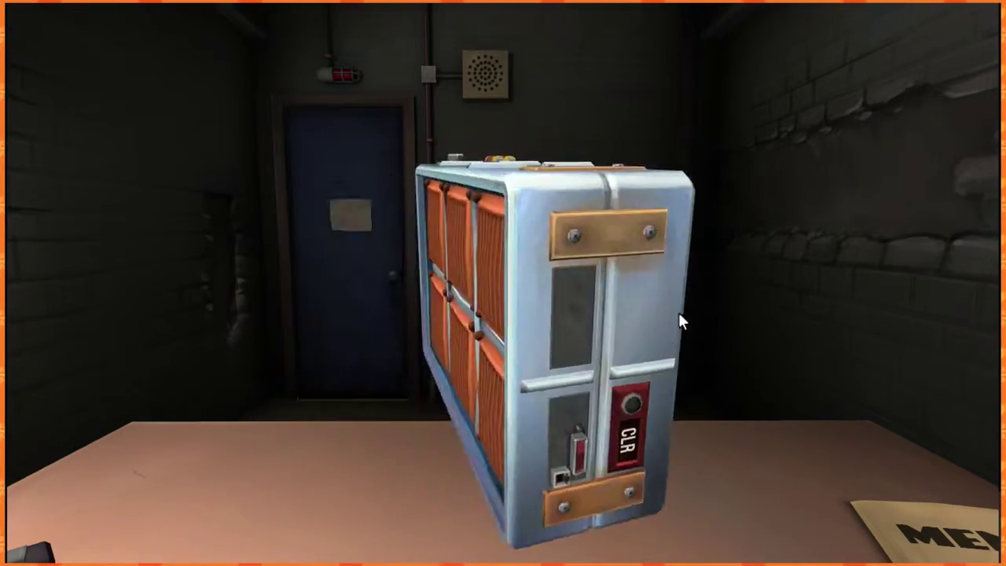
right_click(548, 248)
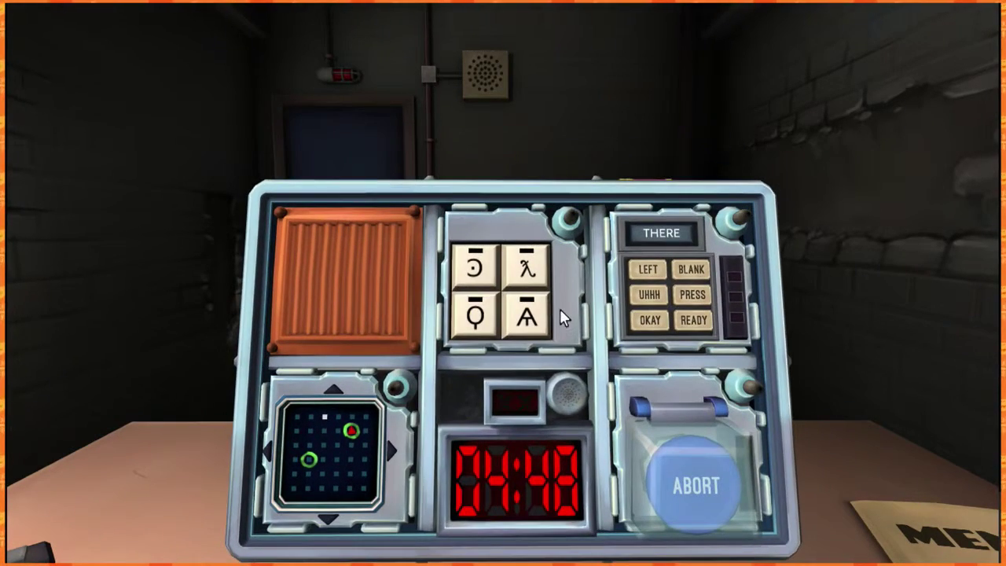
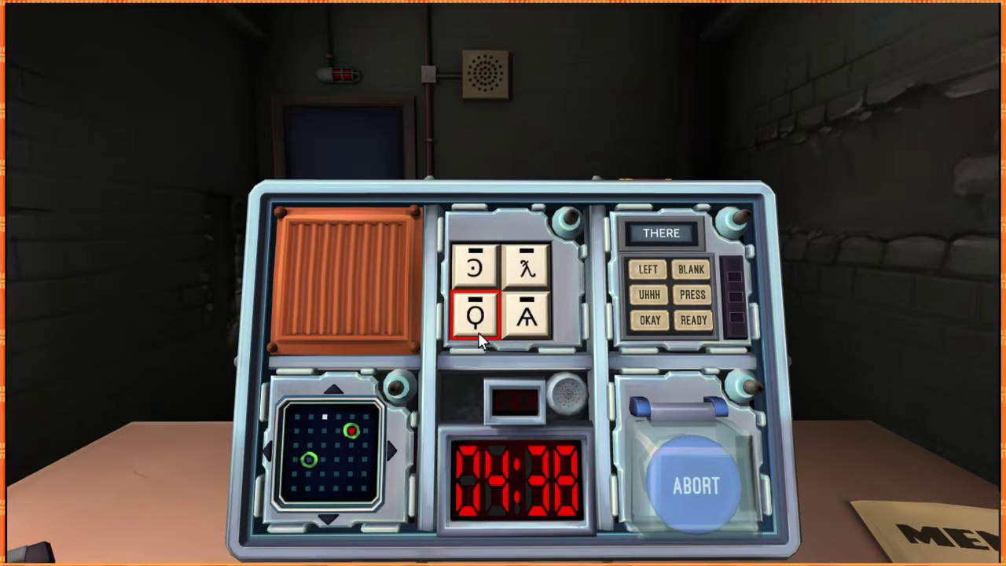
- Press the lollipop, A-shaped, λ and backwards-C keypad symbols in that order
left_click(481, 316)
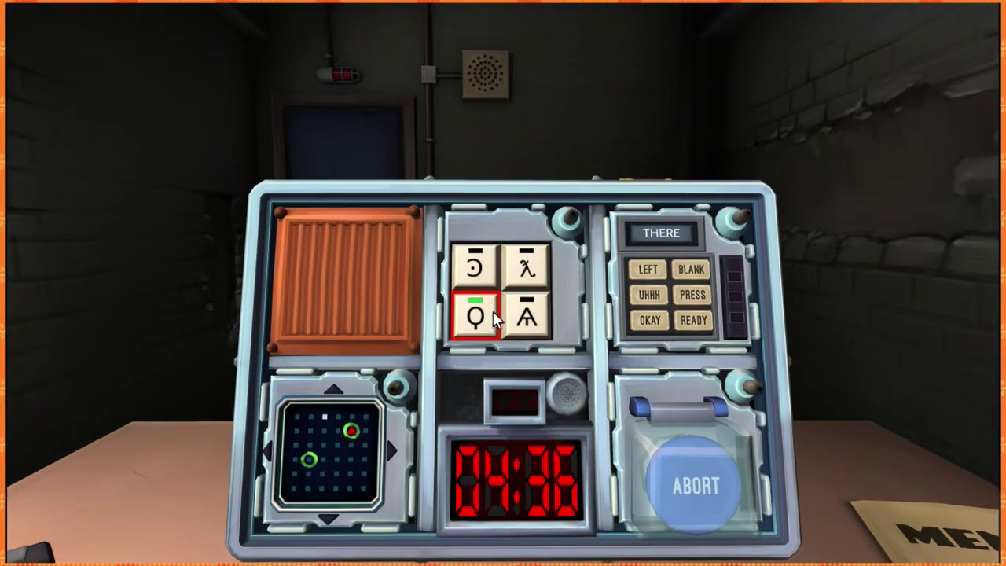
left_click(521, 314)
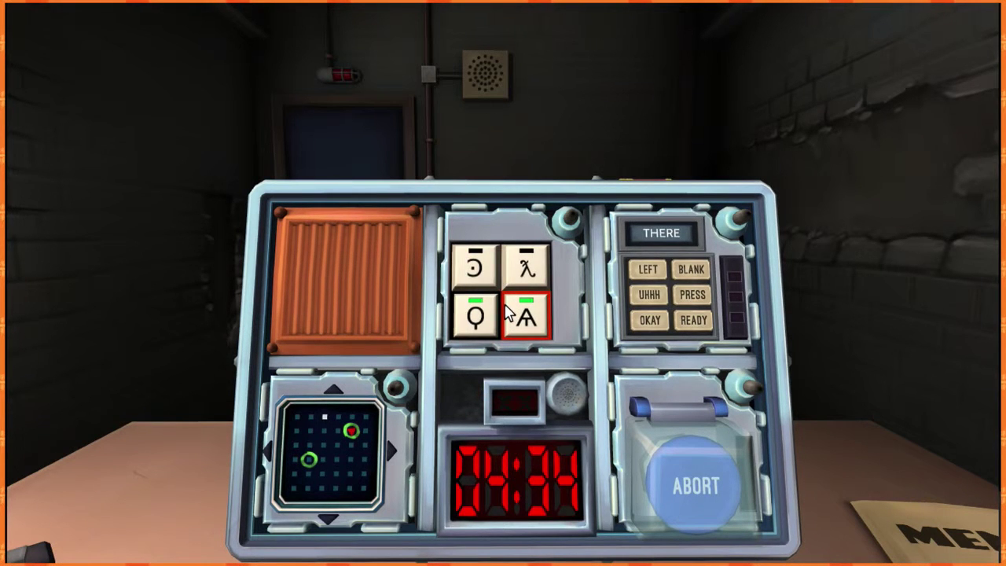
left_click(525, 267)
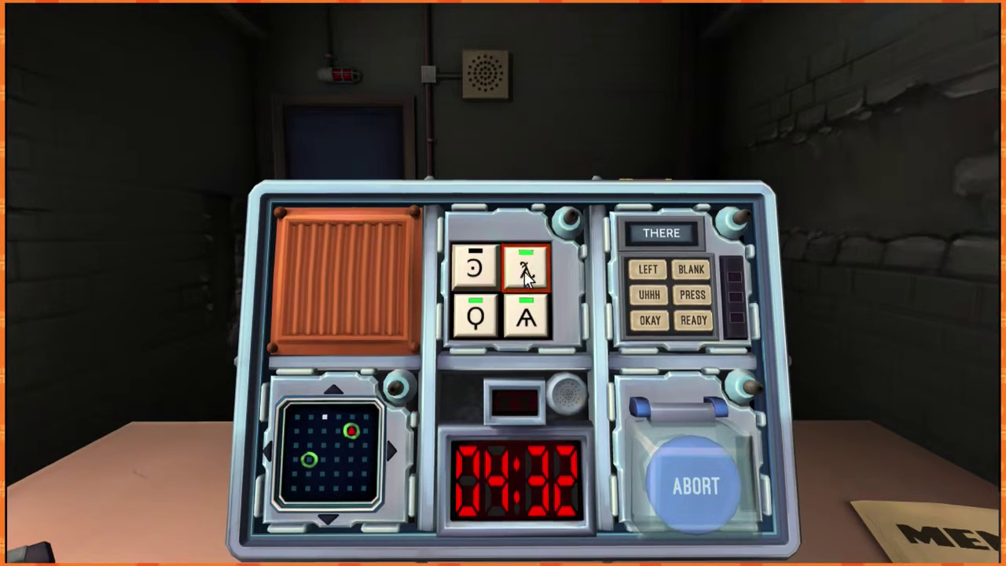
left_click(497, 275)
left_click(341, 493)
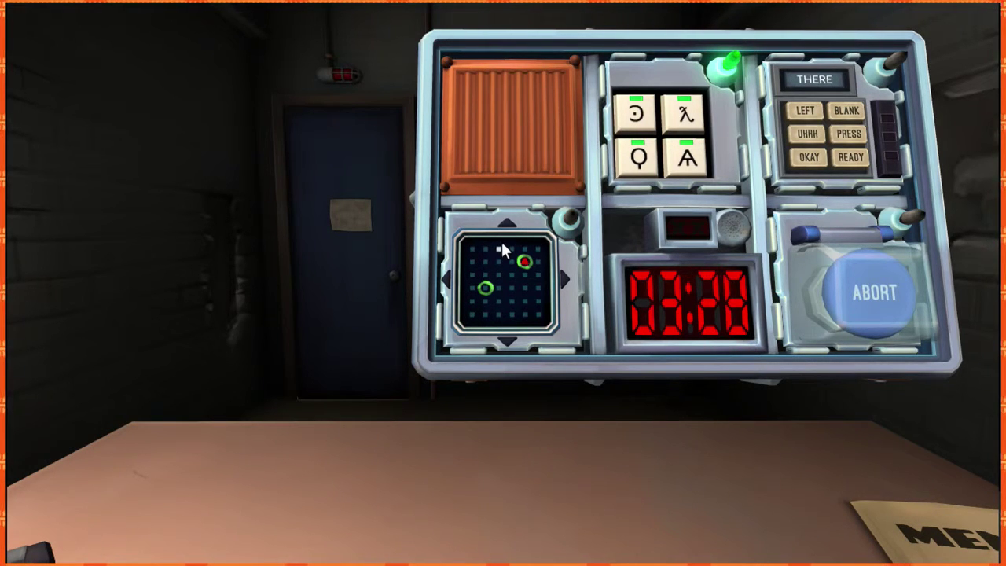
- Move the maze light left, down, left, down, then right
left_click(451, 277)
left_click(507, 339)
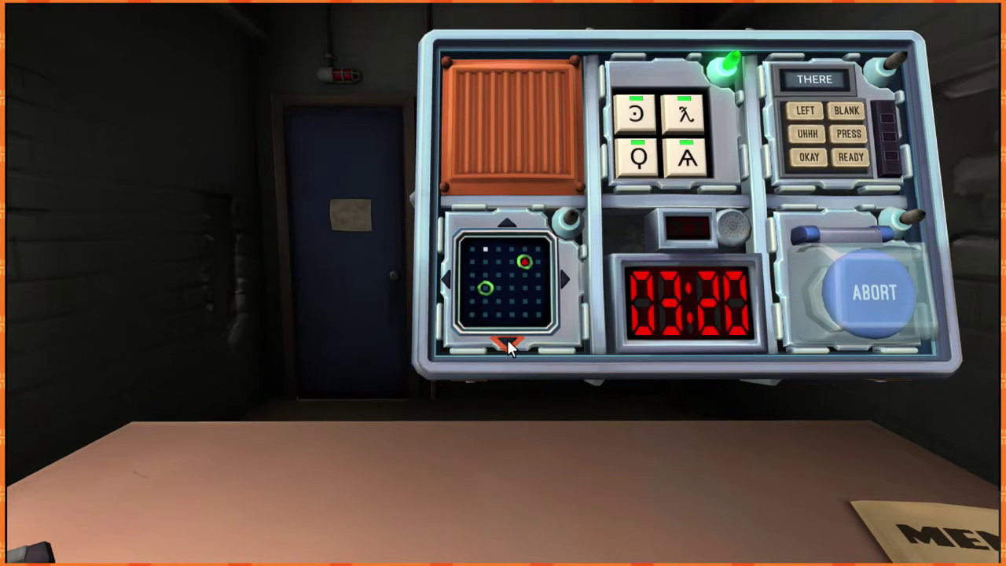
left_click(451, 280)
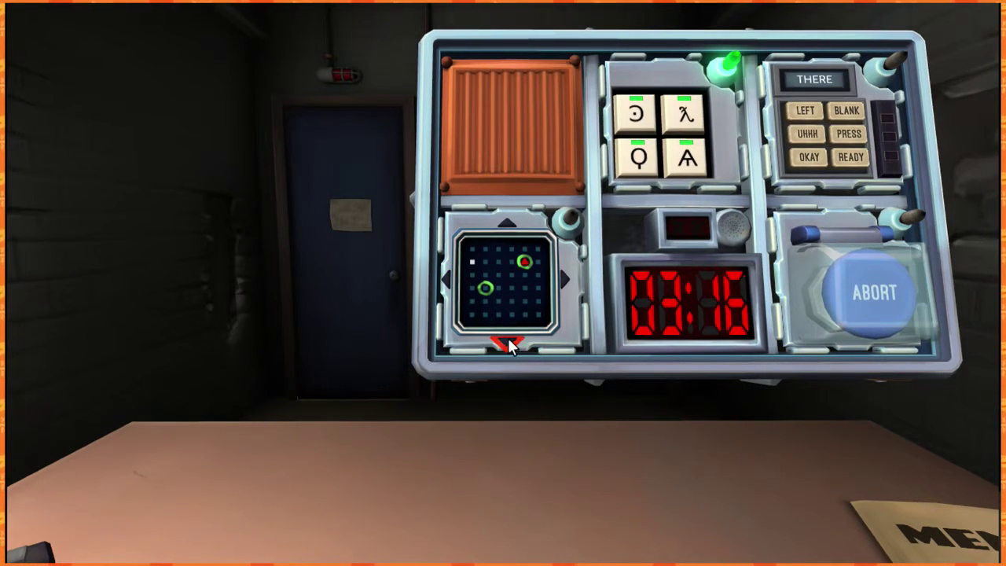
left_click(509, 345)
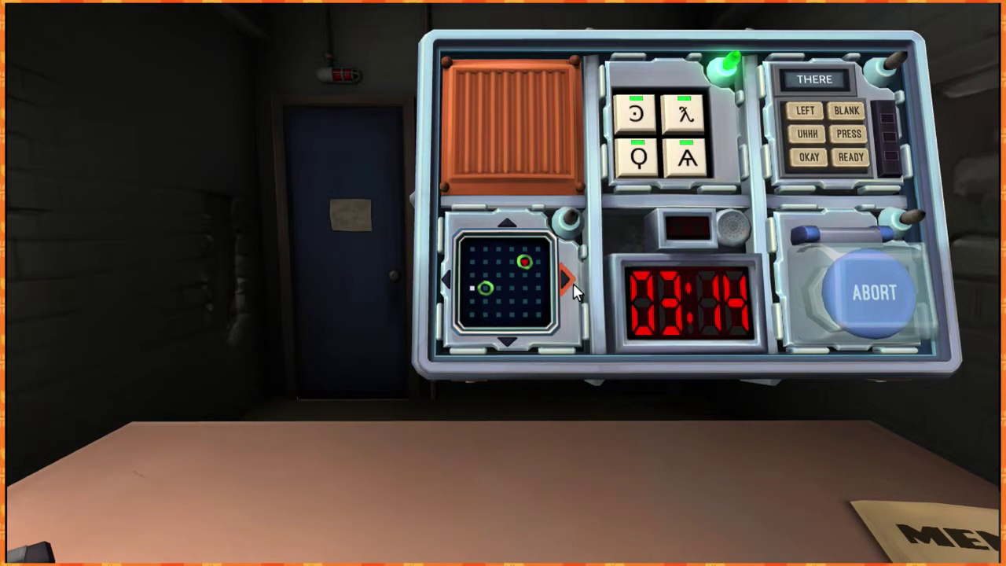
left_click(567, 281)
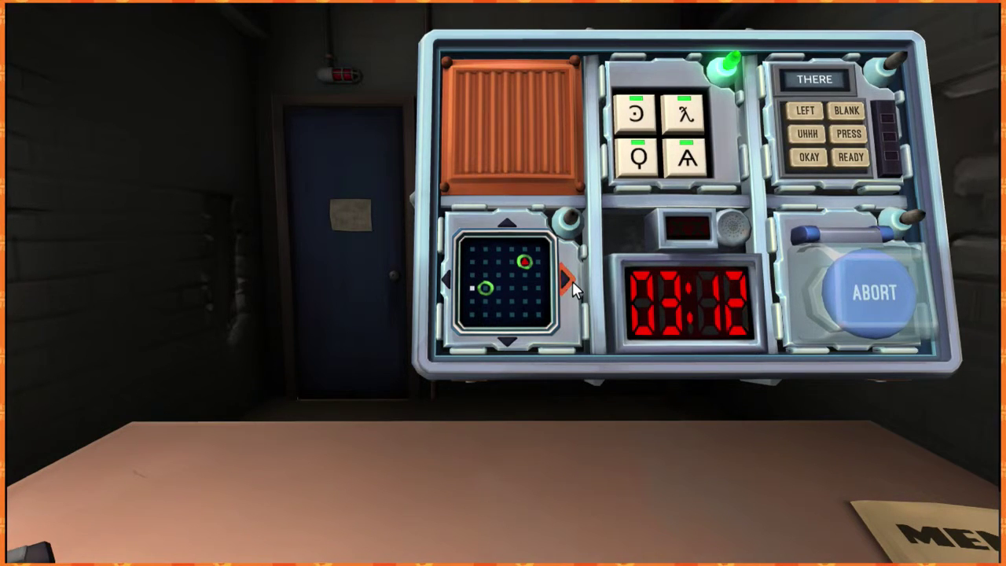
left_click(572, 280)
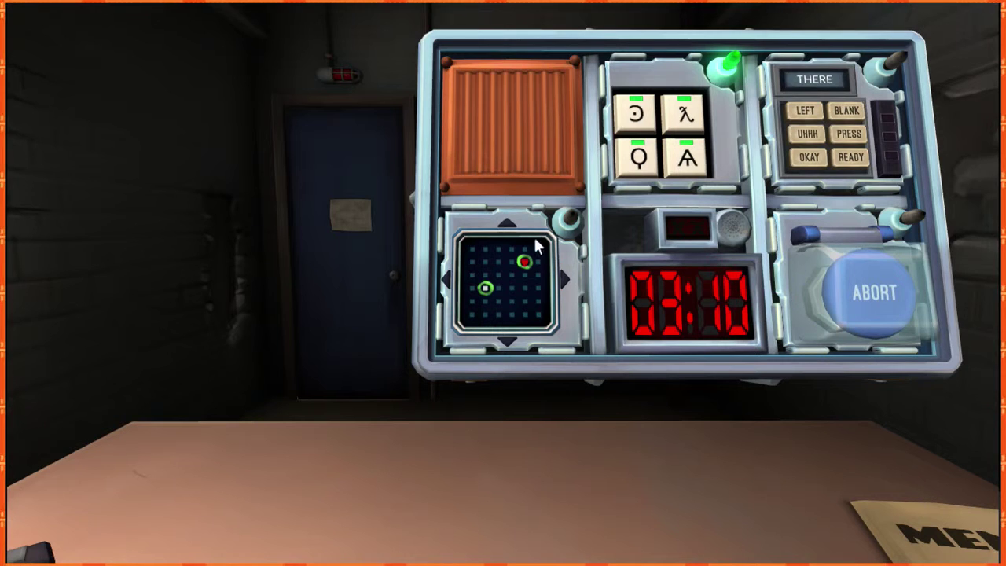
- Move the light up, right, right, up, down onto the red target, then set the bomb down
left_click(509, 226)
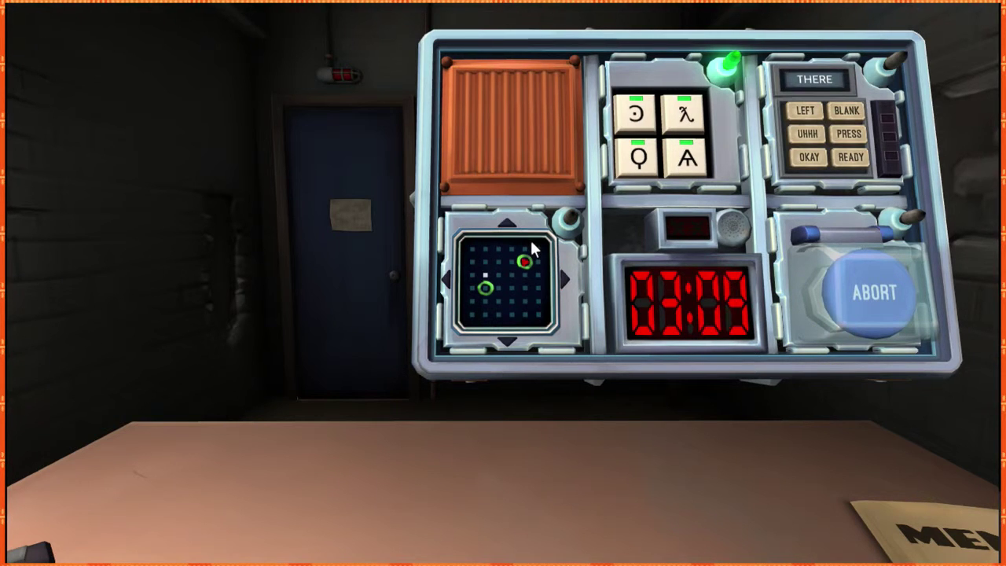
left_click(565, 274)
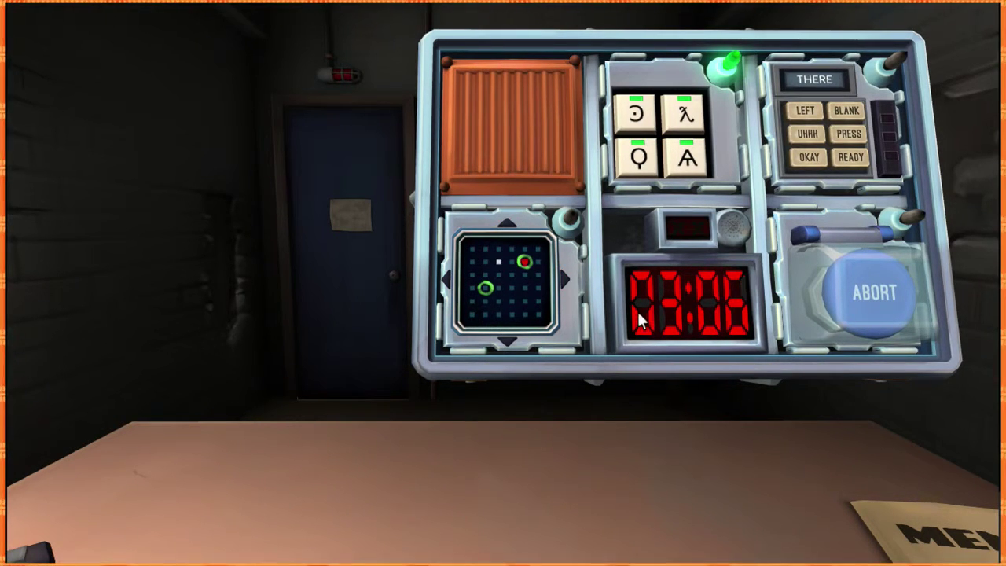
left_click(573, 276)
left_click(511, 223)
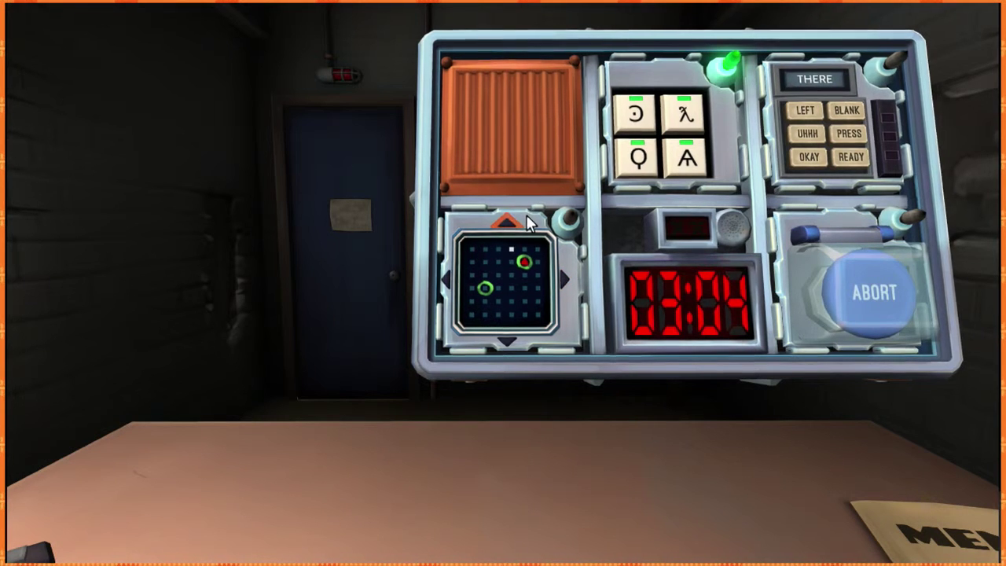
left_click(507, 338)
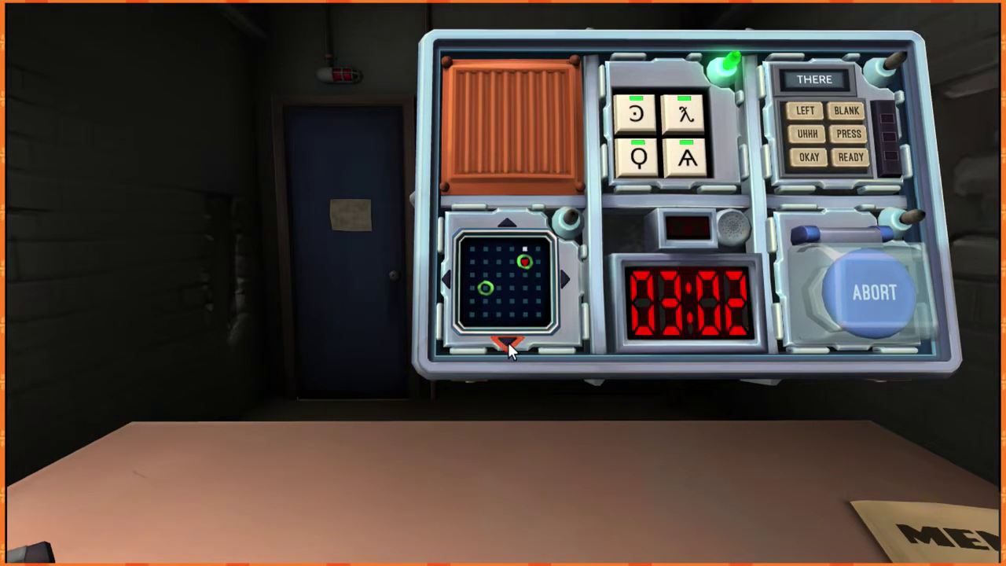
right_click(899, 158)
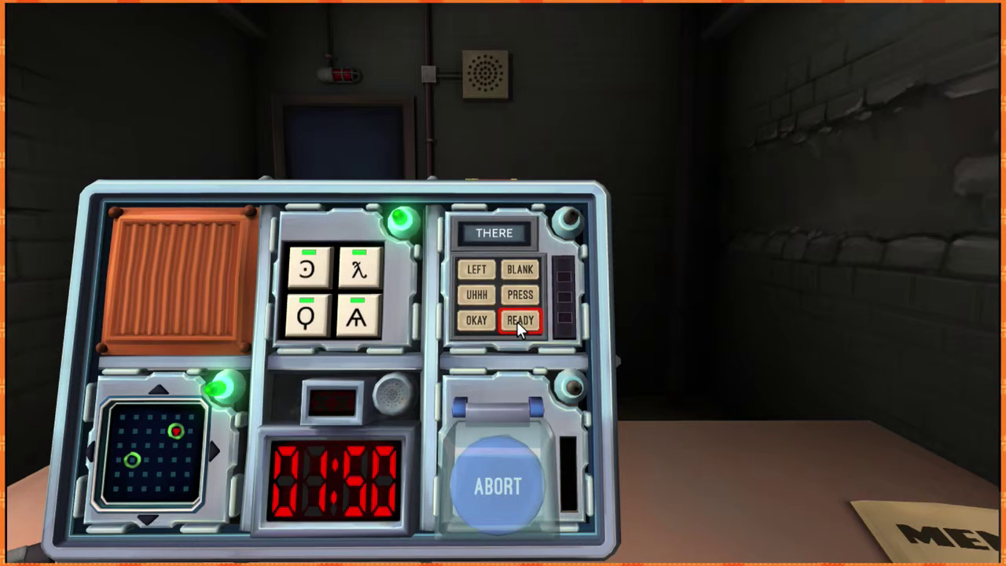
- Answer THERE with READY and NOTHING with NO, earning two strikes
left_click(517, 320)
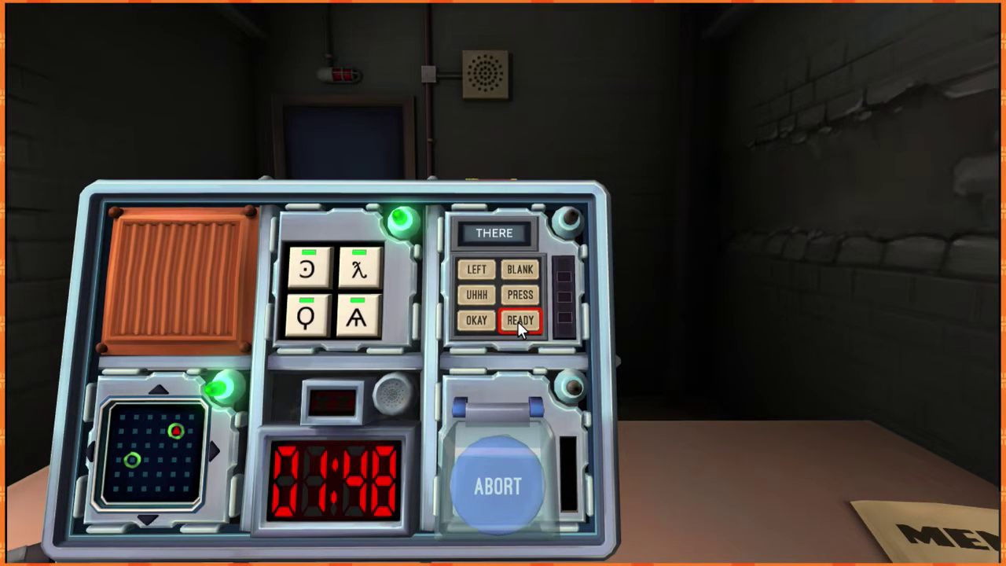
left_click(517, 321)
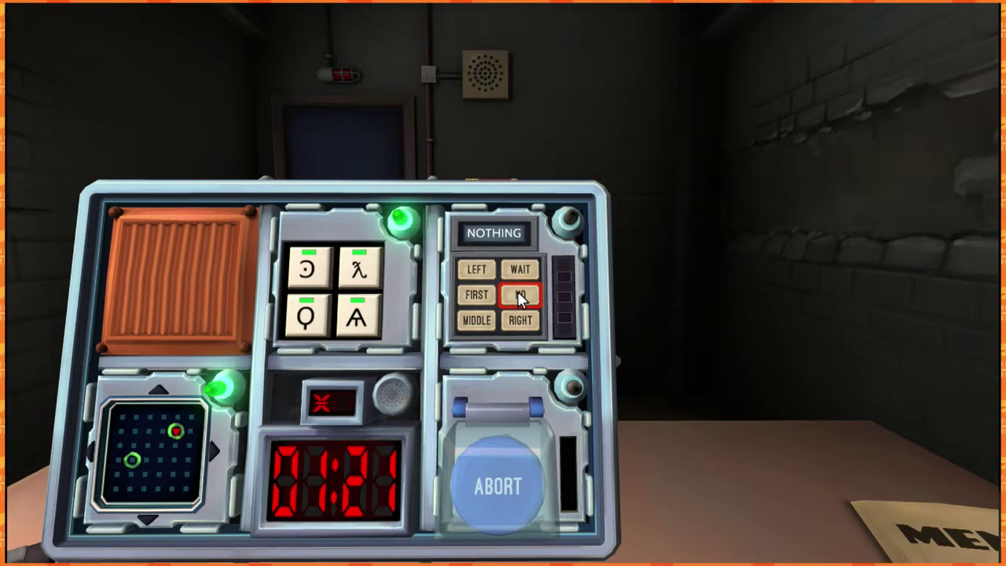
left_click(477, 295)
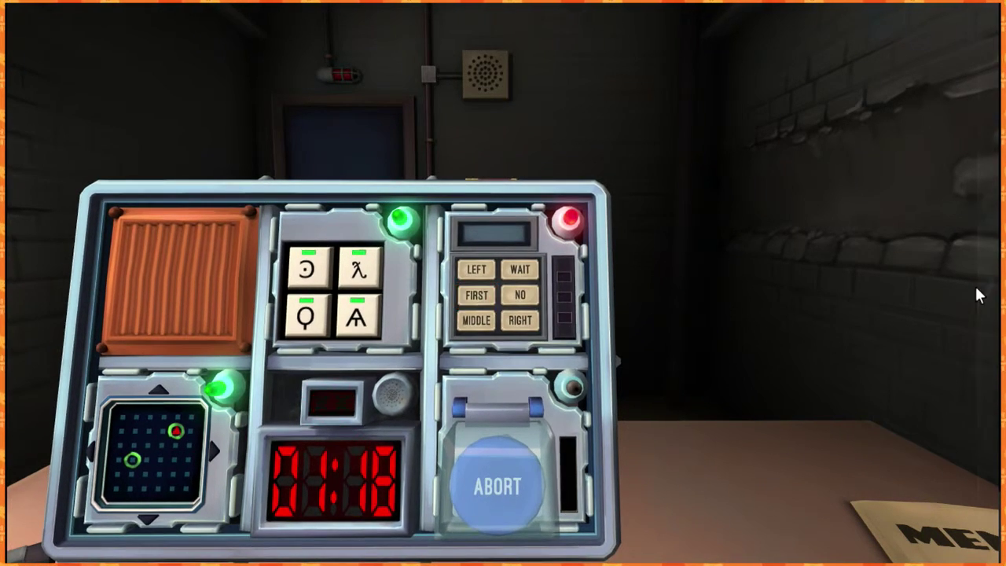